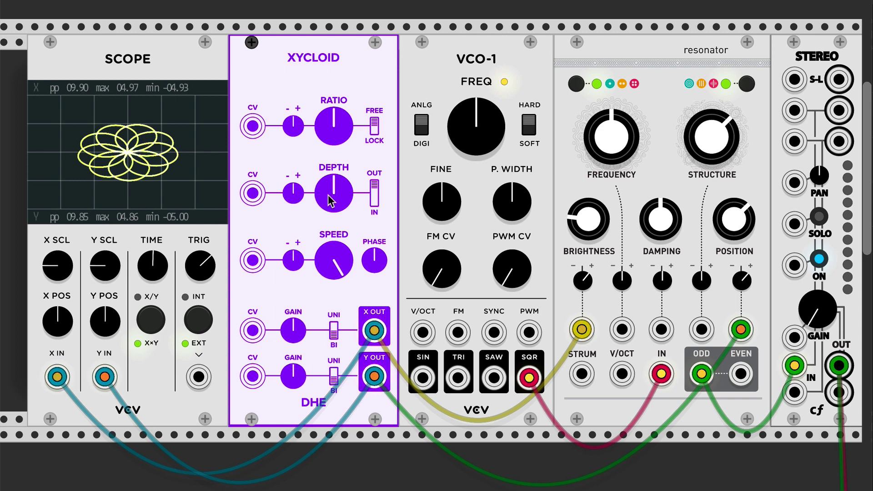
# Lower the Xycloid's depth to roughly a quarter and compare the inward and outward loop directions, ending on outward.
pyautogui.moveTo(327, 206); pyautogui.dragTo(326, 228)
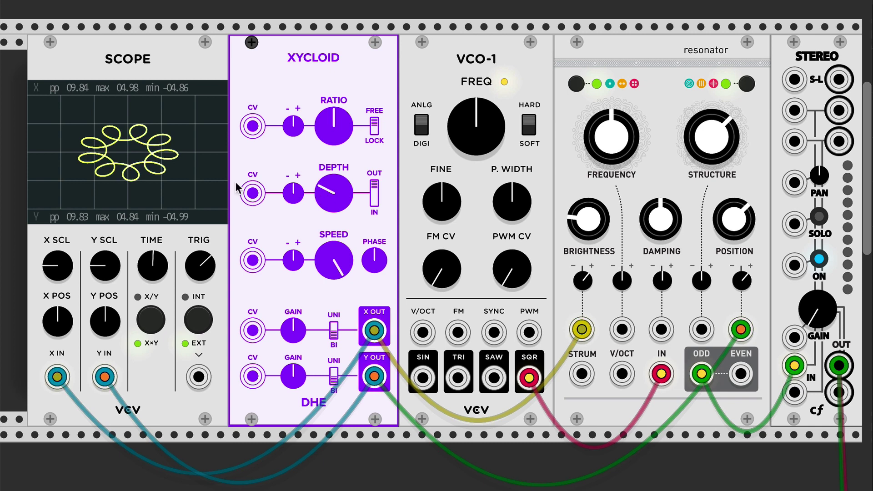
pyautogui.click(374, 187)
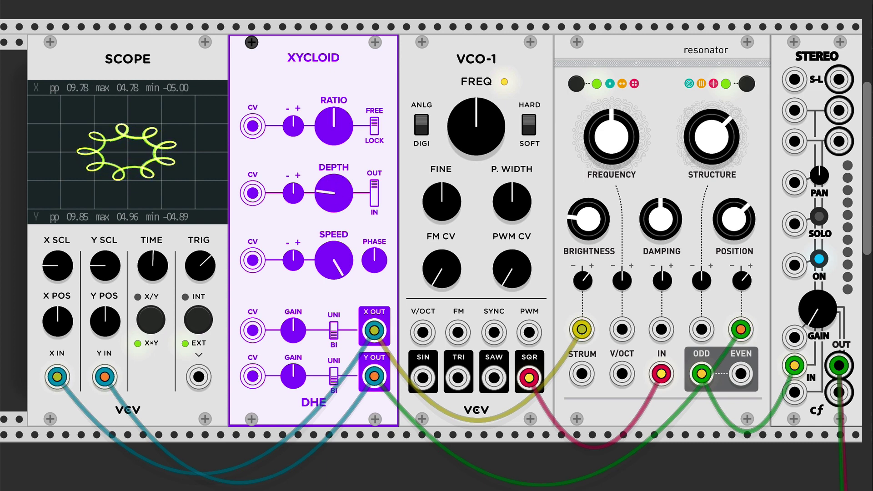
pyautogui.moveTo(360, 187); pyautogui.dragTo(360, 191)
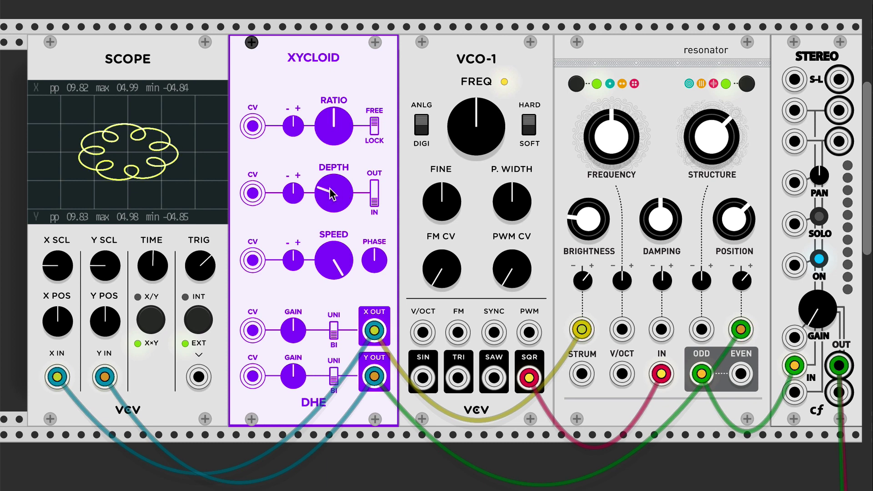
pyautogui.moveTo(332, 194)
pyautogui.mouseDown()
pyautogui.moveTo(333, 203)
pyautogui.moveTo(333, 176)
pyautogui.moveTo(332, 205)
pyautogui.mouseUp()
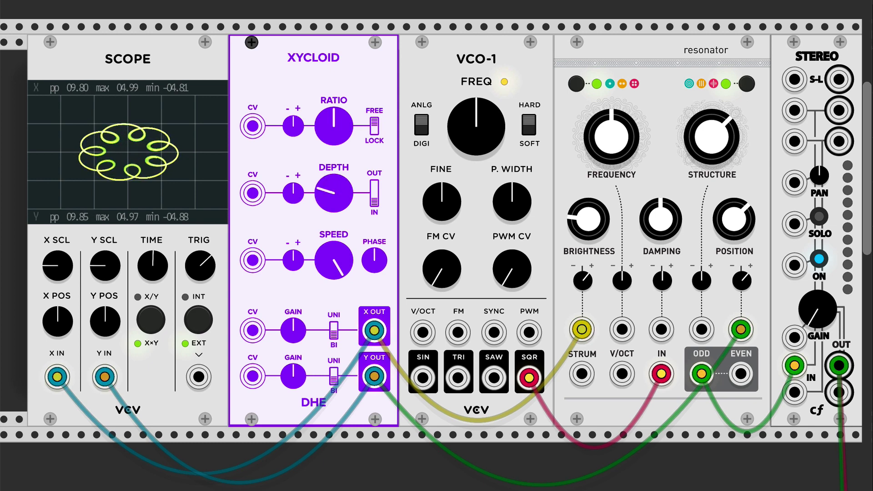
pyautogui.click(371, 195)
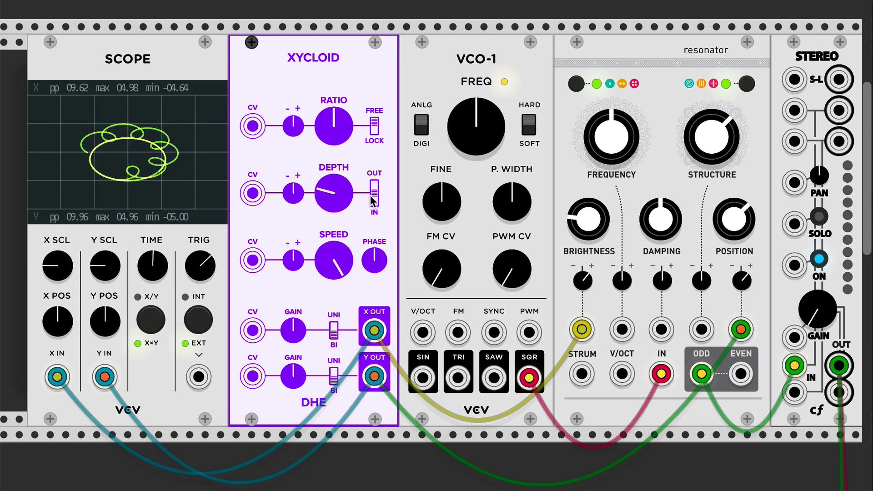
# With the ratio locked, lower the Xycloid's ratio to form a five-lobed figure and raise the depth slightly to widen its loops.
pyautogui.click(374, 127)
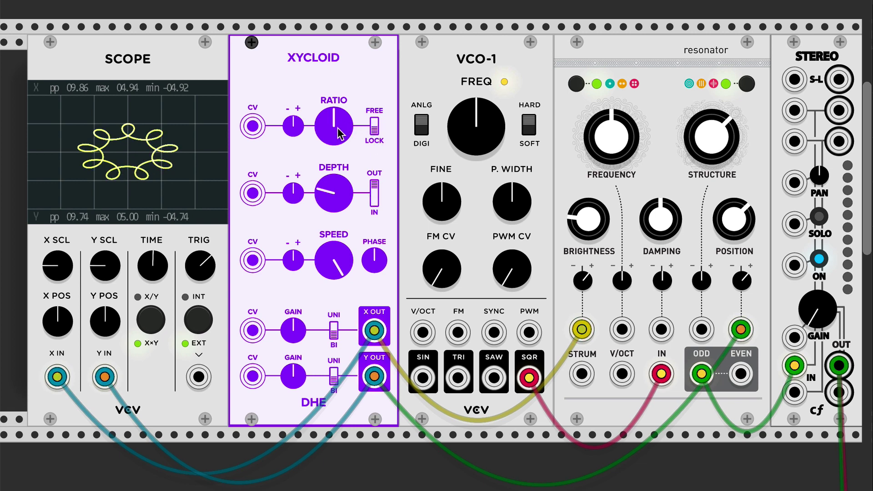
pyautogui.moveTo(334, 126); pyautogui.dragTo(334, 145)
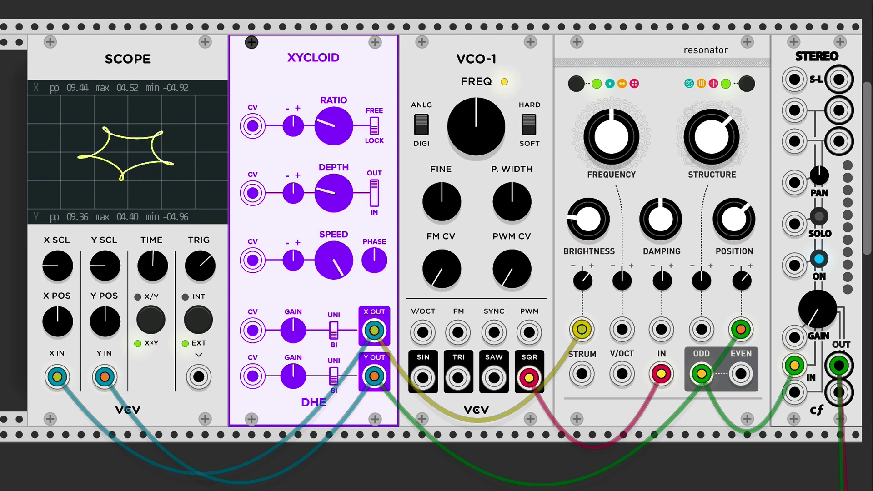
pyautogui.moveTo(334, 200)
pyautogui.mouseDown()
pyautogui.moveTo(334, 187)
pyautogui.moveTo(336, 200)
pyautogui.mouseUp()
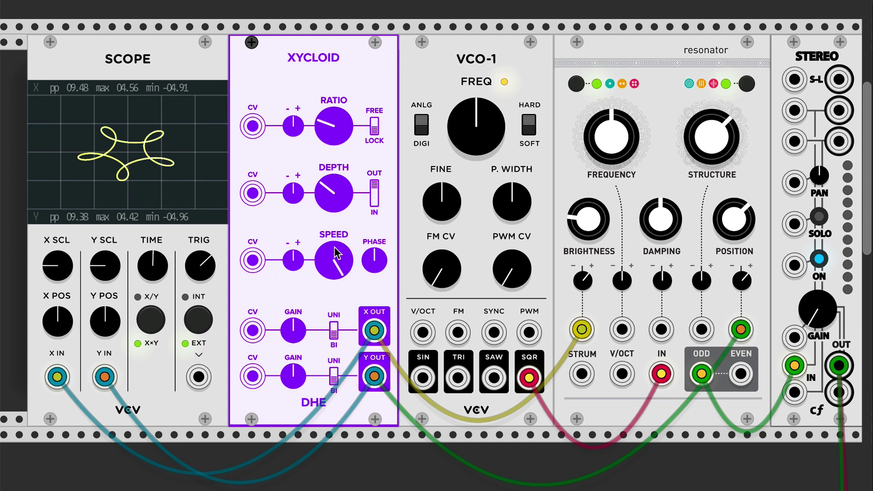
# Try a slow Xycloid speed, restore the fast speed, and advance the phase past centre to rotate the figure.
pyautogui.moveTo(335, 253); pyautogui.dragTo(335, 263)
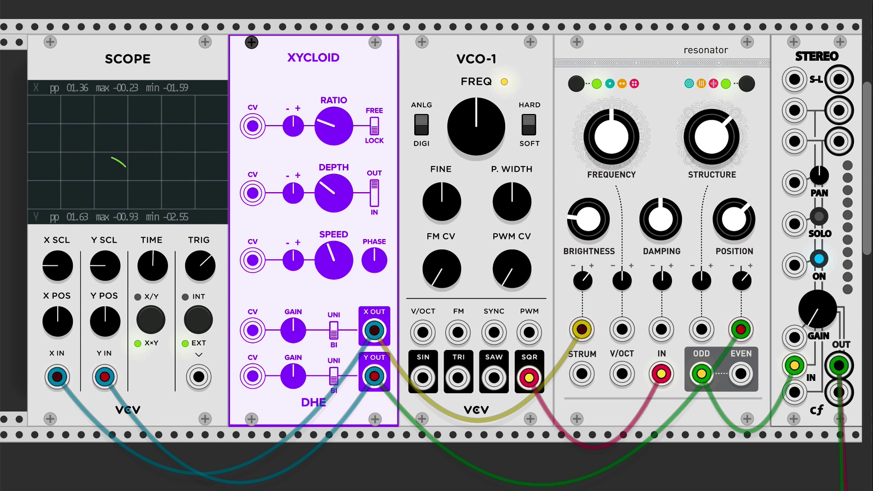
pyautogui.moveTo(336, 259)
pyautogui.mouseDown()
pyautogui.moveTo(335, 242)
pyautogui.moveTo(335, 251)
pyautogui.mouseUp()
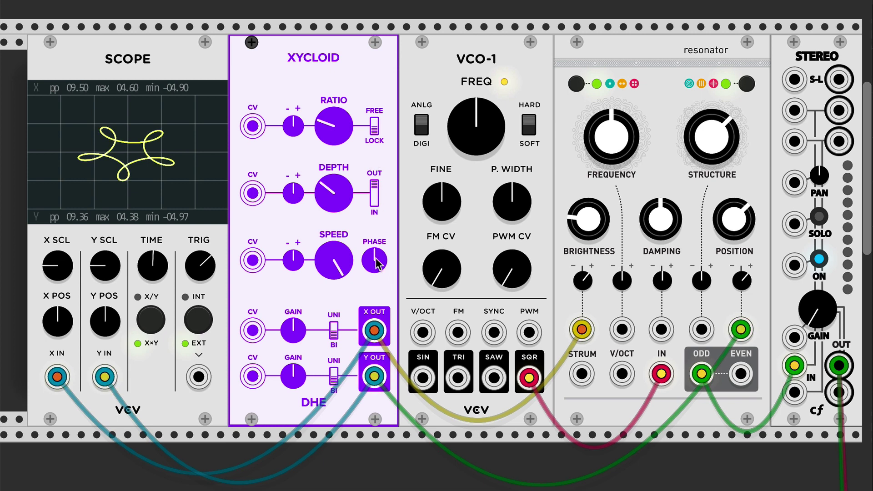
pyautogui.moveTo(377, 264)
pyautogui.mouseDown()
pyautogui.moveTo(377, 241)
pyautogui.moveTo(377, 278)
pyautogui.moveTo(376, 250)
pyautogui.mouseUp()
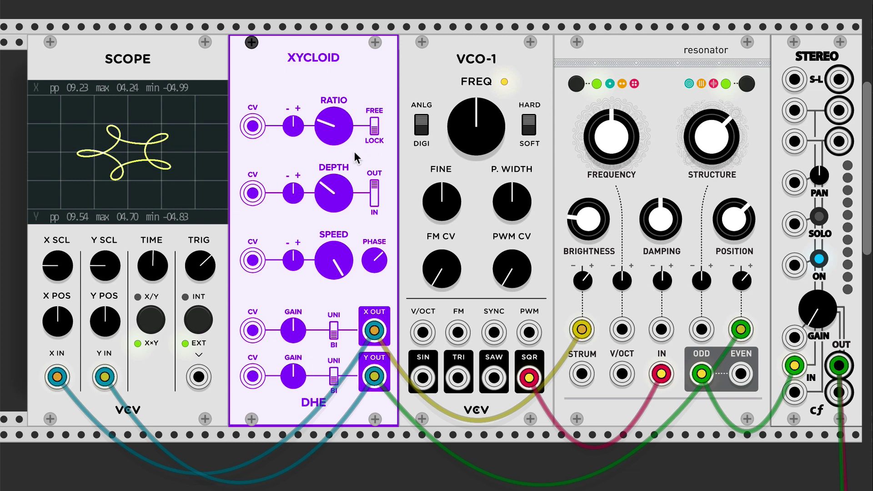
# Vary the Xycloid's ratio around its centre while comparing the free and locked ratio modes, ending just below centre.
pyautogui.moveTo(347, 136); pyautogui.dragTo(347, 107)
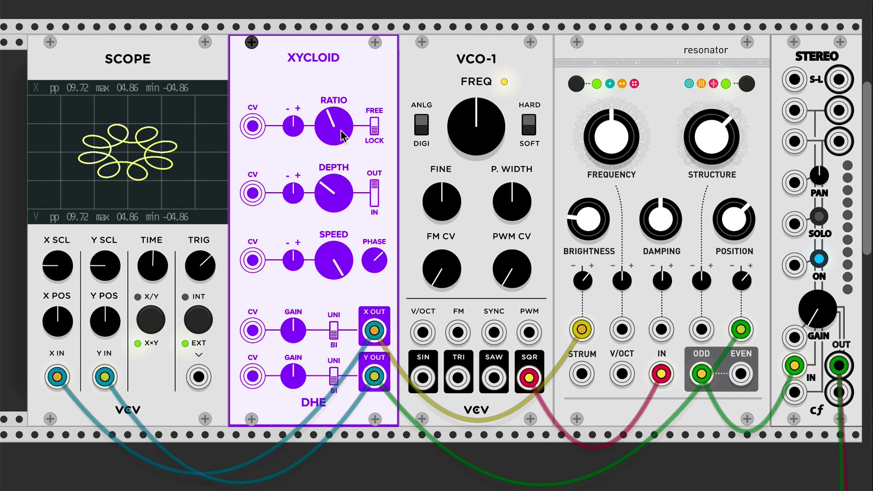
pyautogui.click(374, 127)
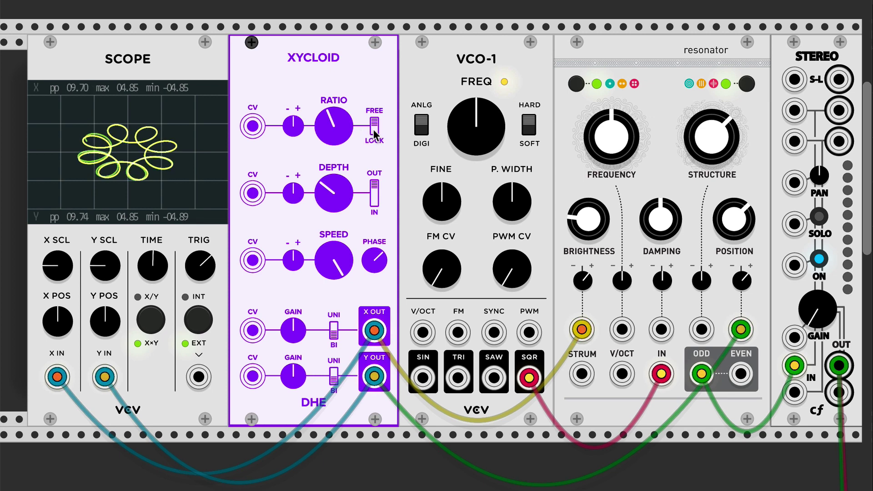
pyautogui.moveTo(334, 126); pyautogui.dragTo(334, 118)
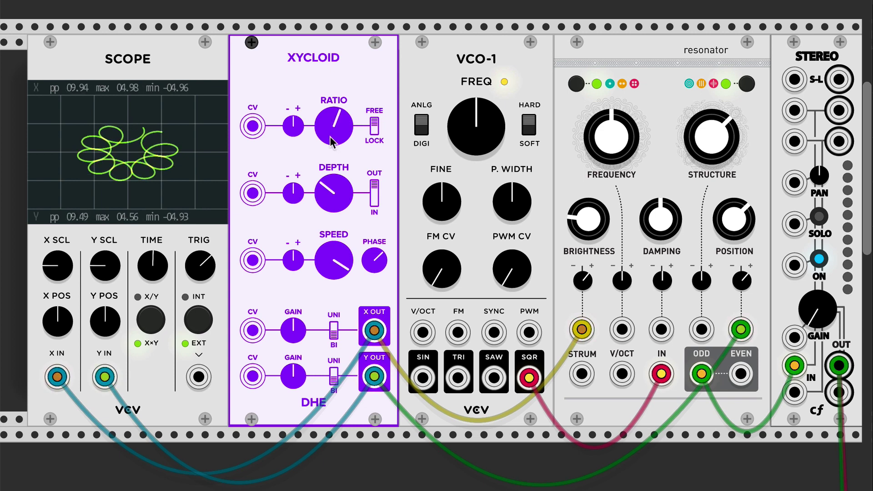
pyautogui.click(374, 129)
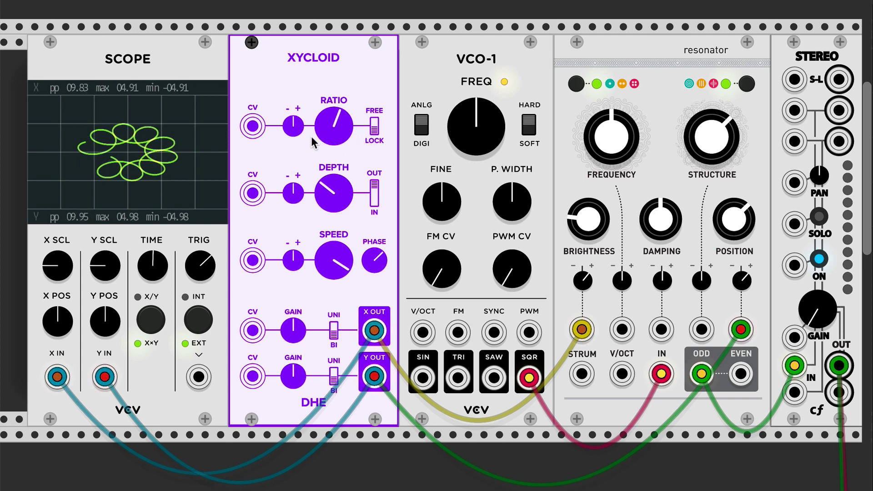
pyautogui.moveTo(334, 126); pyautogui.dragTo(332, 132)
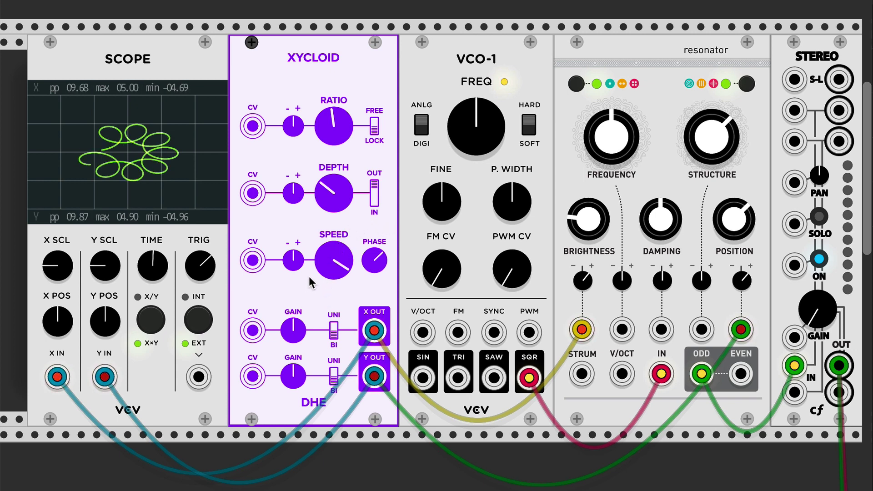
# Initialize the Xycloid module and set the scope to X/Y mode with its Y input cable removed.
pyautogui.hotkey('ctrl', 'i')
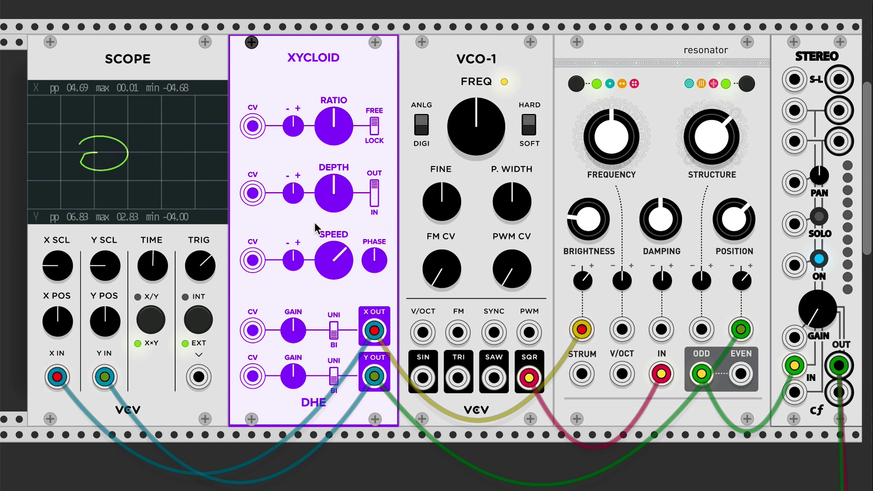
pyautogui.click(148, 323)
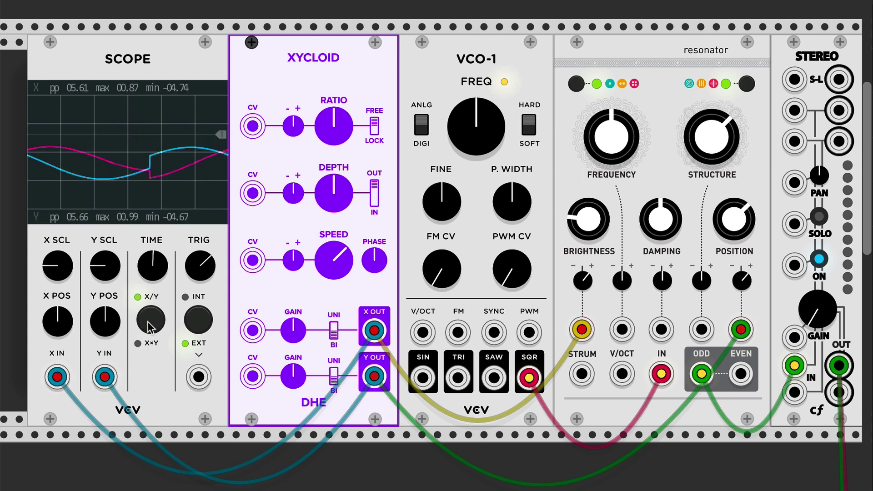
pyautogui.moveTo(104, 377)
pyautogui.mouseDown()
pyautogui.moveTo(91, 417)
pyautogui.moveTo(98, 454)
pyautogui.mouseUp()
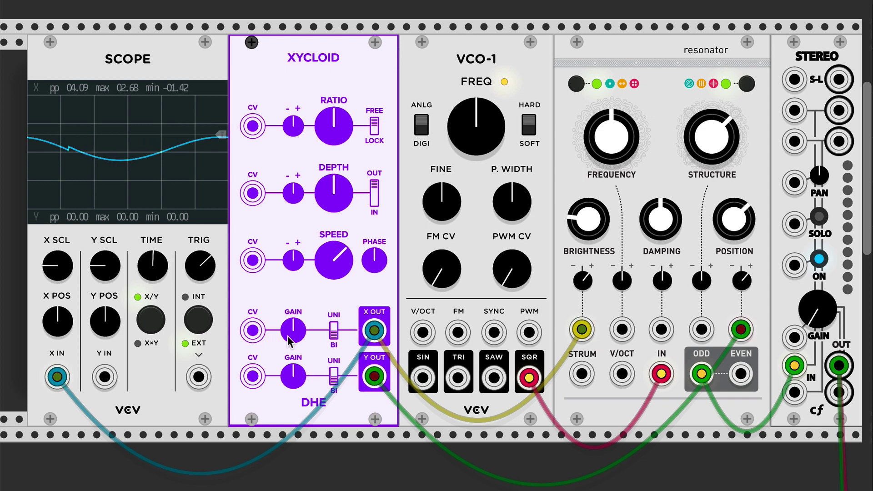
# Turn both Xycloid output gains to minimum and raise the stereo mixer channel's gain to about halfway.
pyautogui.moveTo(287, 340); pyautogui.dragTo(293, 394)
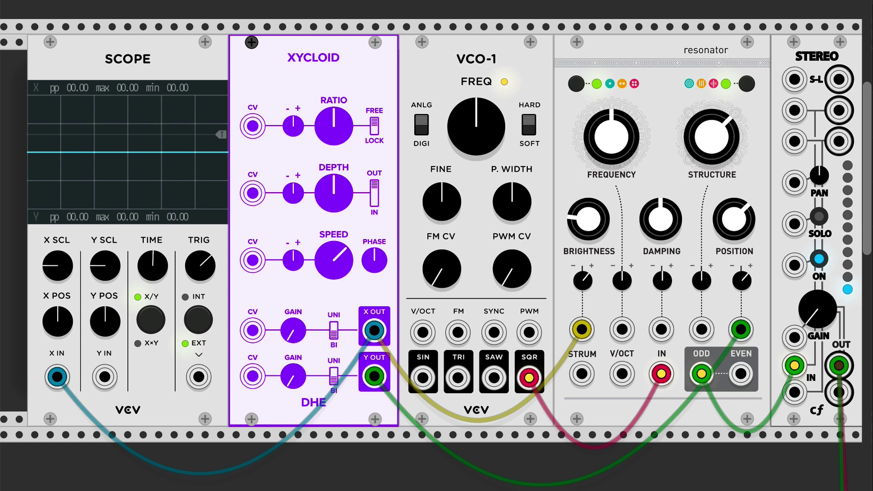
pyautogui.moveTo(818, 310); pyautogui.dragTo(818, 284)
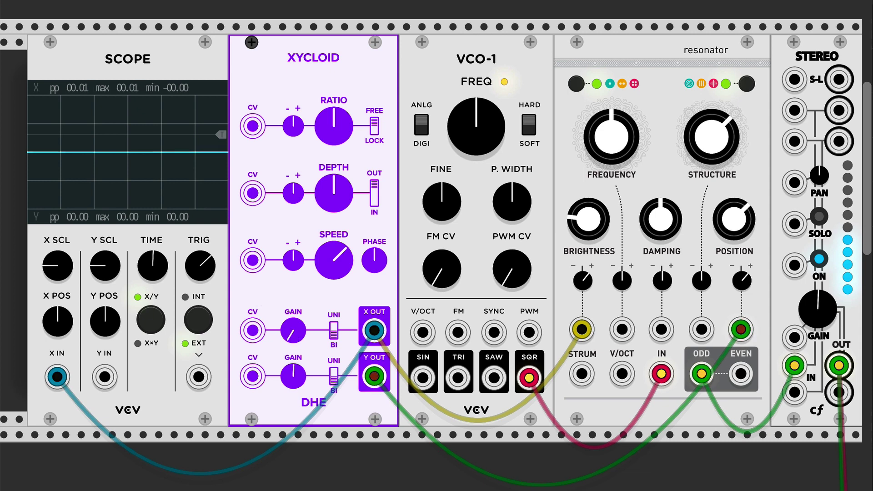
# Return the Xycloid's X output gain to centre and turn the scope's time control down close to its minimum.
pyautogui.moveTo(293, 330); pyautogui.dragTo(293, 304)
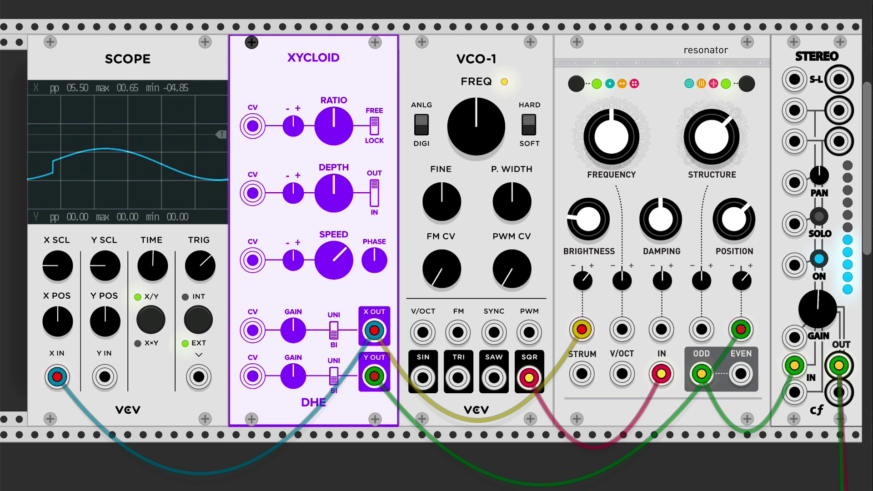
pyautogui.moveTo(147, 270); pyautogui.dragTo(147, 318)
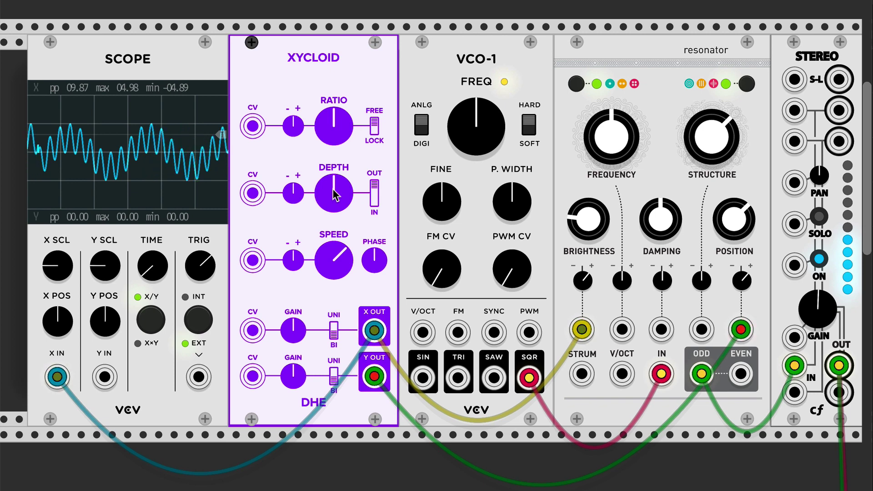
# Sweep the Xycloid's depth down to minimum, up to maximum, and back to centre to compare the X waveforms.
pyautogui.moveTo(333, 194); pyautogui.dragTo(334, 225)
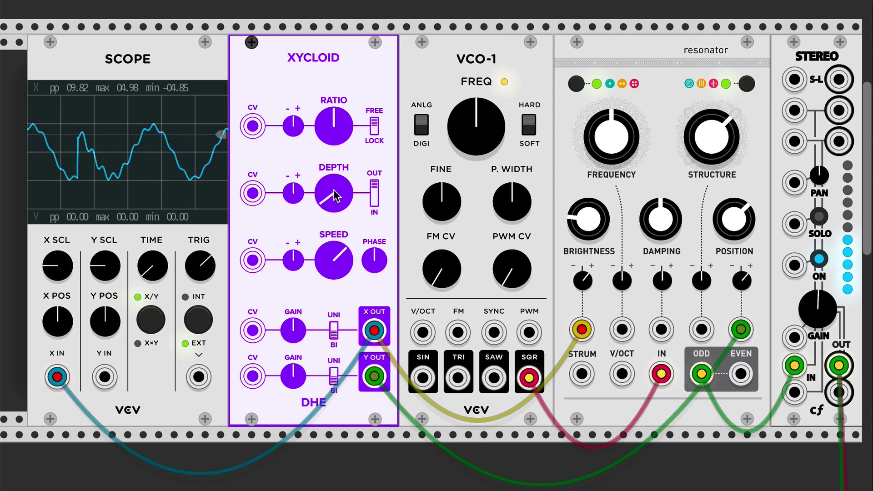
pyautogui.moveTo(334, 193); pyautogui.dragTo(334, 198)
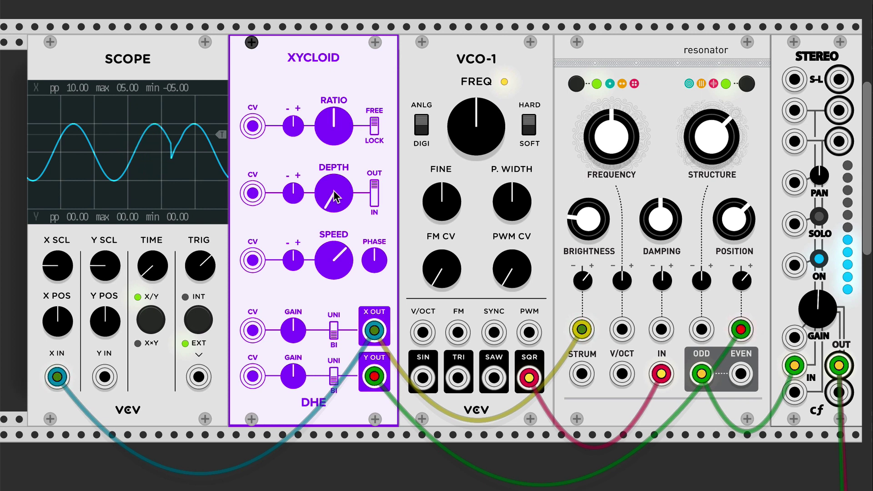
pyautogui.moveTo(335, 196)
pyautogui.mouseDown()
pyautogui.moveTo(336, 148)
pyautogui.moveTo(336, 198)
pyautogui.mouseUp()
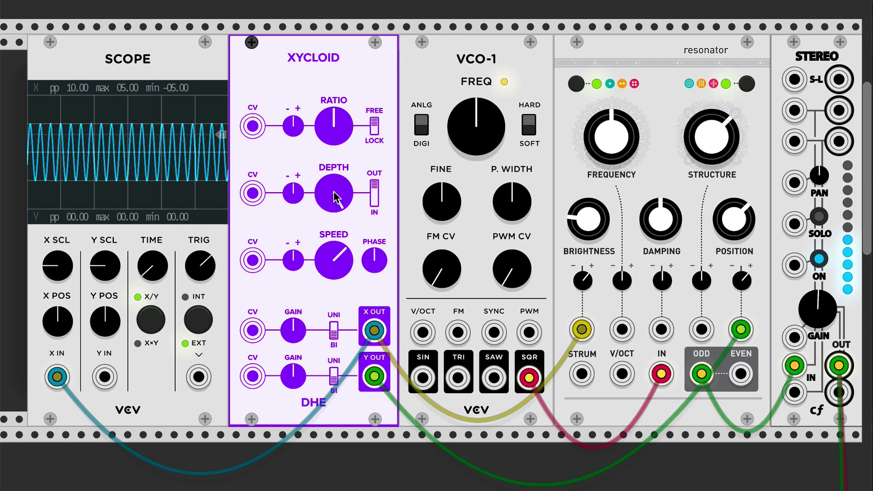
pyautogui.moveTo(336, 197)
pyautogui.mouseDown()
pyautogui.moveTo(335, 177)
pyautogui.moveTo(335, 205)
pyautogui.moveTo(326, 193)
pyautogui.mouseUp()
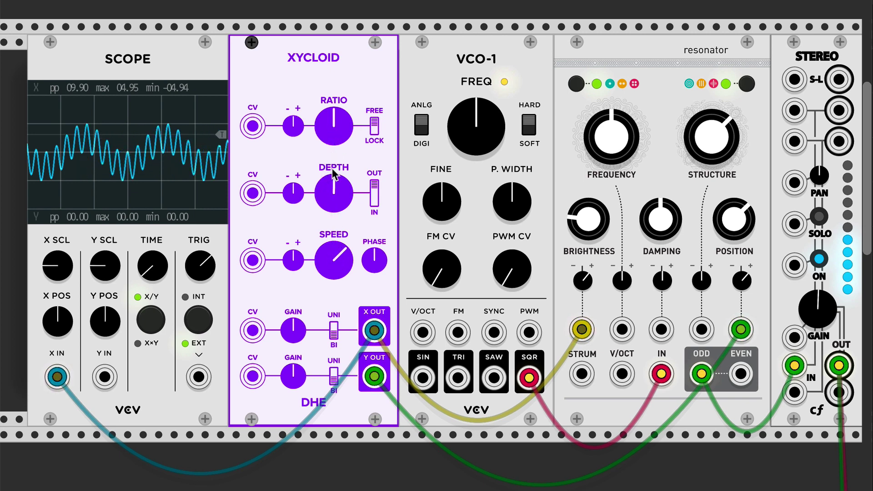
pyautogui.moveTo(335, 190)
pyautogui.mouseDown()
pyautogui.moveTo(335, 210)
pyautogui.moveTo(335, 190)
pyautogui.mouseUp()
# Lower the Xycloid's ratio to roughly a quarter, reduce the depth below centre, and fine-tune the speed to simplify the X waveform.
pyautogui.moveTo(336, 137)
pyautogui.mouseDown()
pyautogui.moveTo(336, 104)
pyautogui.moveTo(334, 185)
pyautogui.mouseUp()
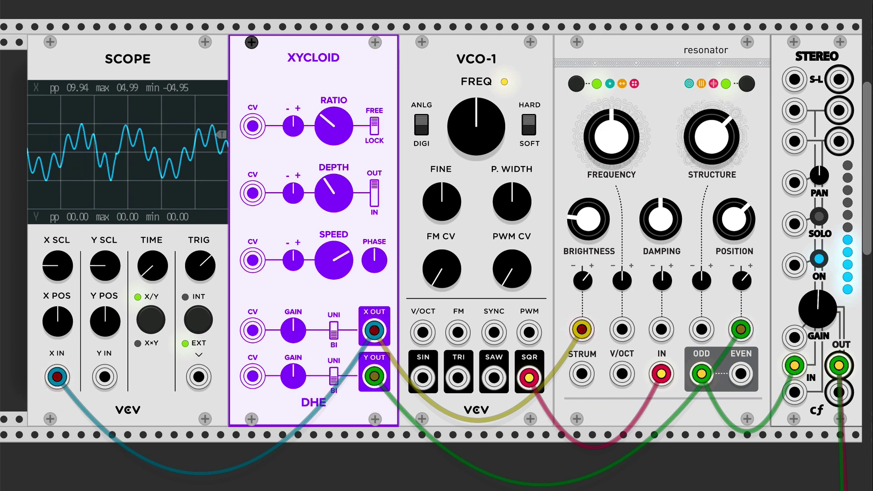
pyautogui.moveTo(333, 260); pyautogui.dragTo(333, 271)
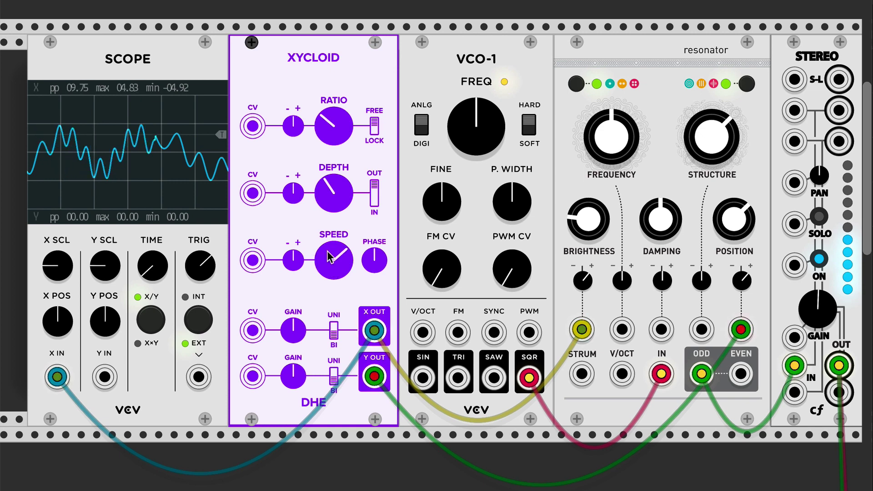
pyautogui.moveTo(333, 127); pyautogui.dragTo(333, 135)
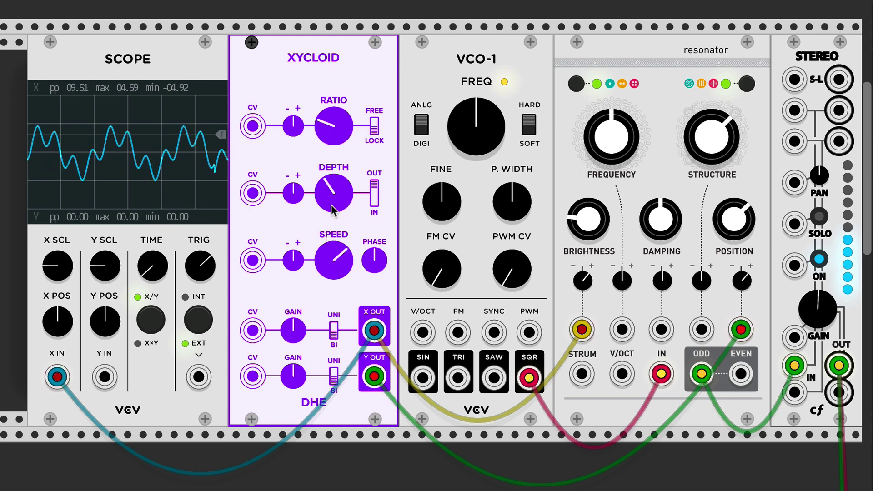
pyautogui.moveTo(331, 205)
pyautogui.mouseDown()
pyautogui.moveTo(331, 229)
pyautogui.moveTo(331, 210)
pyautogui.mouseUp()
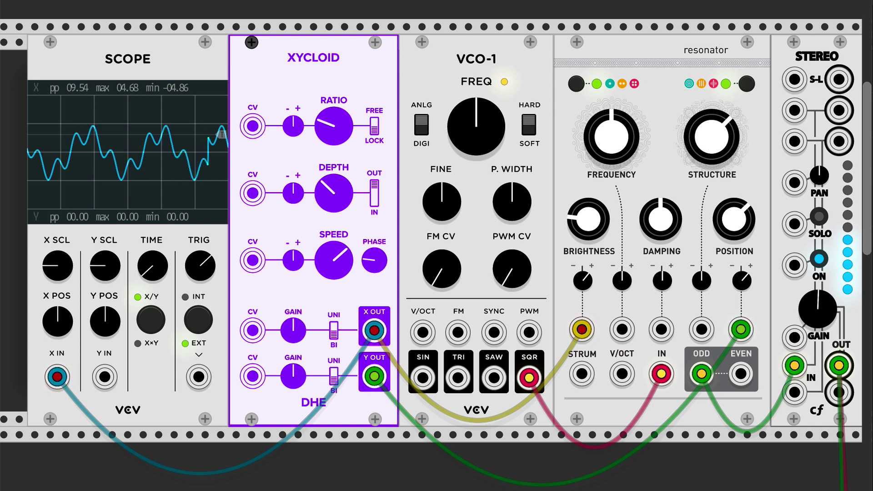
# Reshape the X waveform with a lower Xycloid ratio and higher speed, varying the phase from minimum to slightly past centre.
pyautogui.moveTo(374, 260); pyautogui.dragTo(374, 267)
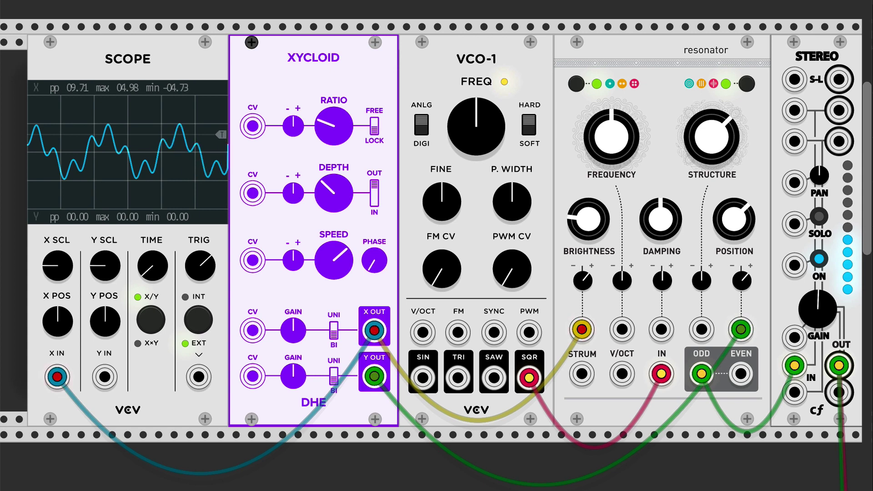
pyautogui.moveTo(374, 267)
pyautogui.mouseDown()
pyautogui.moveTo(374, 248)
pyautogui.moveTo(378, 261)
pyautogui.mouseUp()
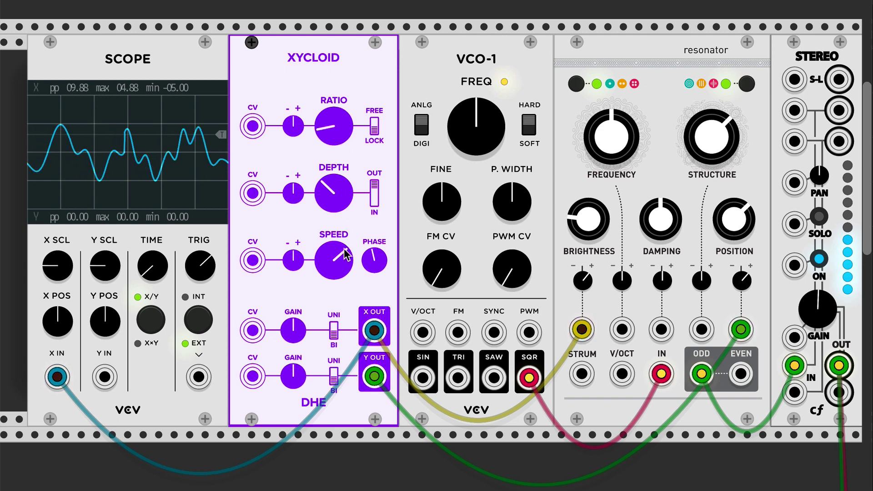
pyautogui.moveTo(334, 260); pyautogui.dragTo(334, 251)
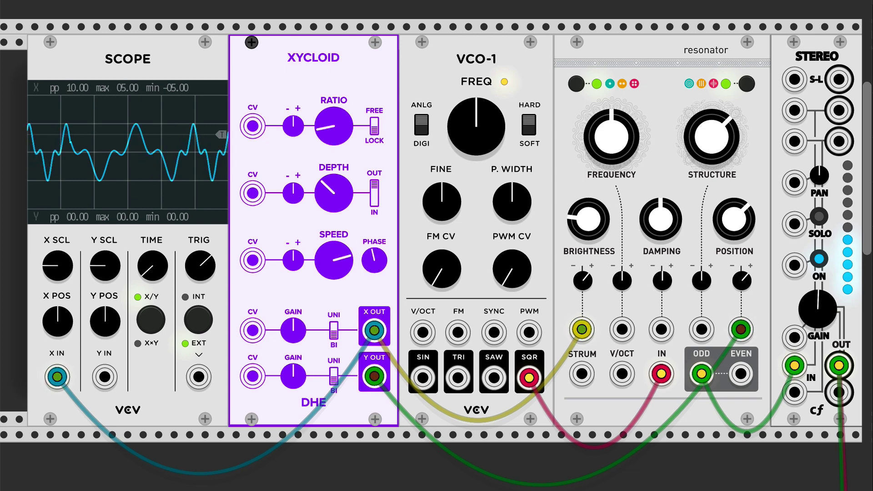
pyautogui.moveTo(374, 260)
pyautogui.mouseDown()
pyautogui.moveTo(375, 270)
pyautogui.moveTo(374, 252)
pyautogui.mouseUp()
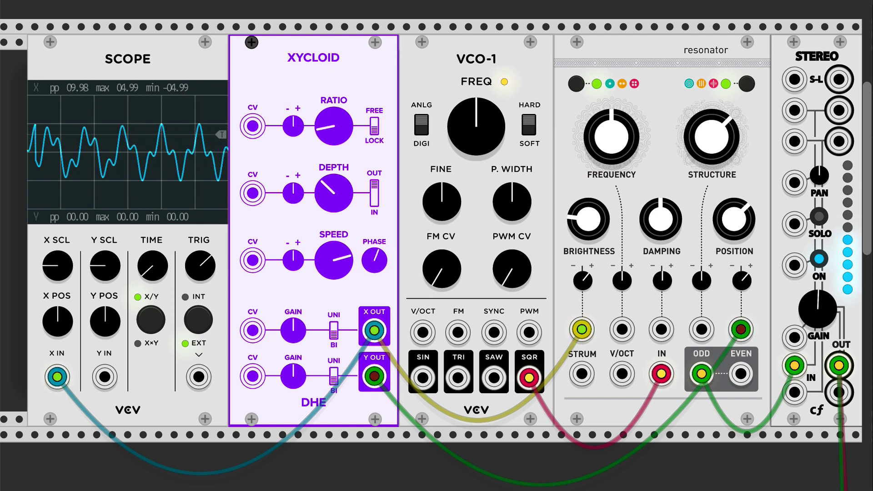
# Nudge the Xycloid's phase slightly higher and patch its Y output into the scope's Y input.
pyautogui.moveTo(374, 268)
pyautogui.mouseDown()
pyautogui.moveTo(374, 259)
pyautogui.moveTo(373, 269)
pyautogui.mouseUp()
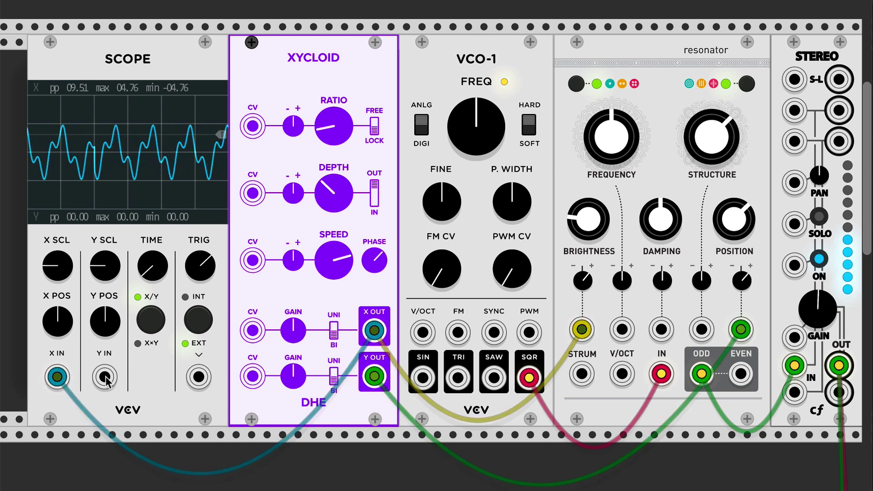
pyautogui.moveTo(107, 381)
pyautogui.mouseDown()
pyautogui.moveTo(113, 419)
pyautogui.moveTo(385, 380)
pyautogui.mouseUp()
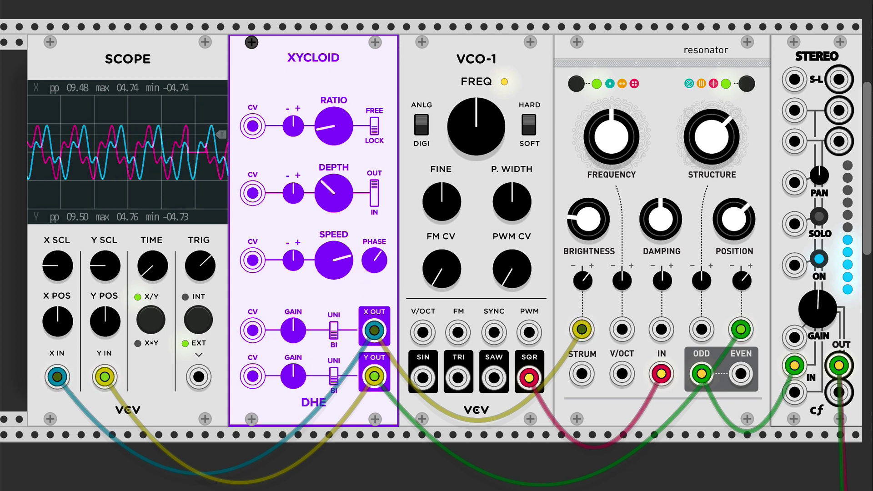
# Raise the Xycloid's ratio slightly, lower the speed while keeping it above centre, and vary the phase to compare the X and Y waveforms.
pyautogui.moveTo(326, 141); pyautogui.dragTo(327, 135)
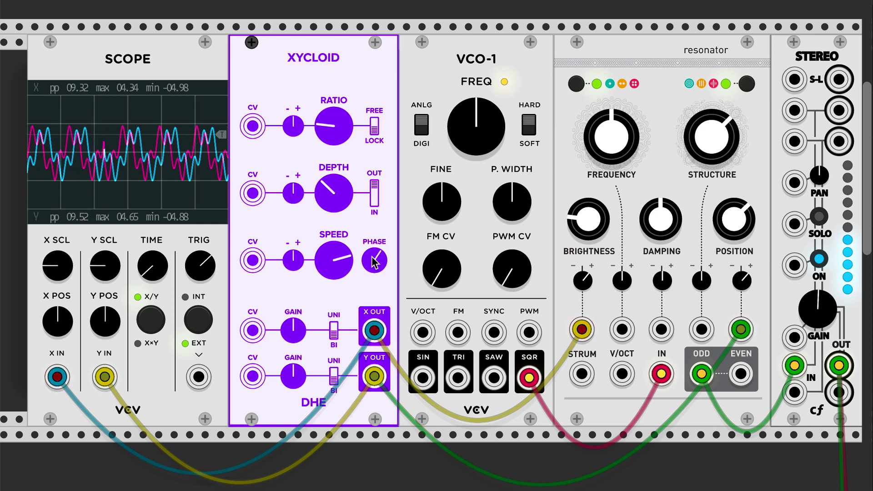
pyautogui.moveTo(373, 263)
pyautogui.mouseDown()
pyautogui.moveTo(373, 245)
pyautogui.moveTo(373, 263)
pyautogui.mouseUp()
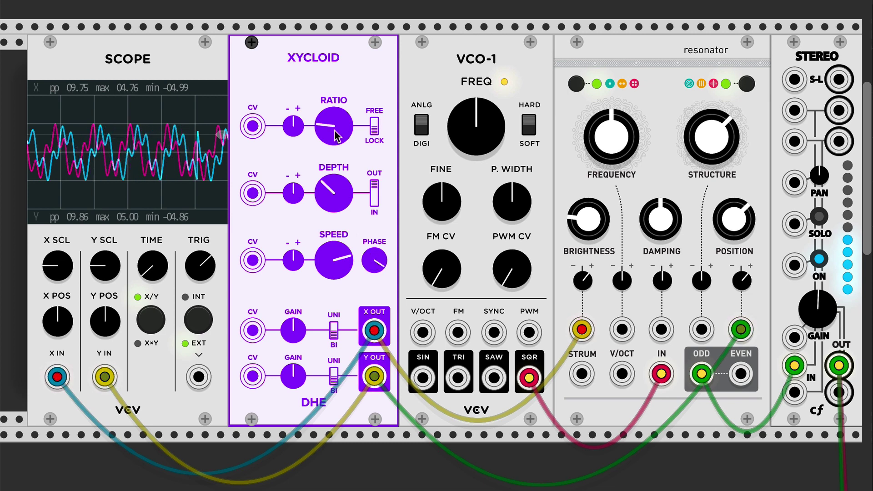
pyautogui.moveTo(329, 270); pyautogui.dragTo(329, 279)
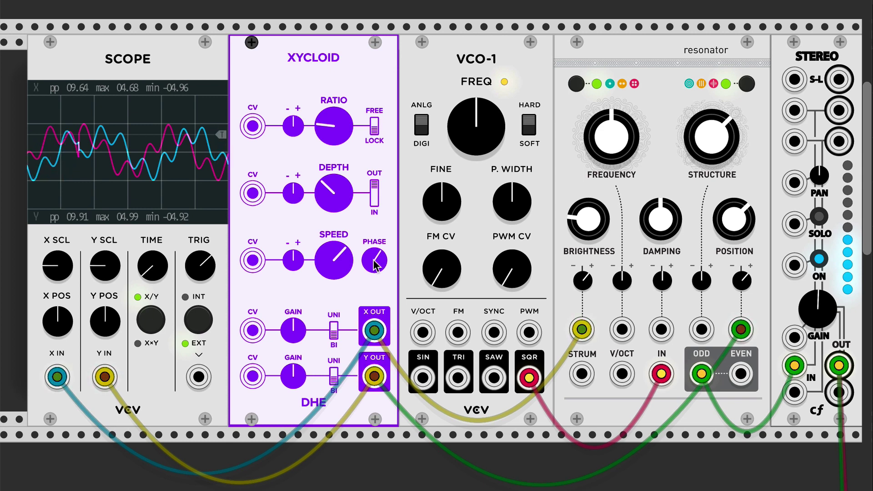
pyautogui.moveTo(374, 263)
pyautogui.mouseDown()
pyautogui.moveTo(374, 291)
pyautogui.moveTo(374, 263)
pyautogui.mouseUp()
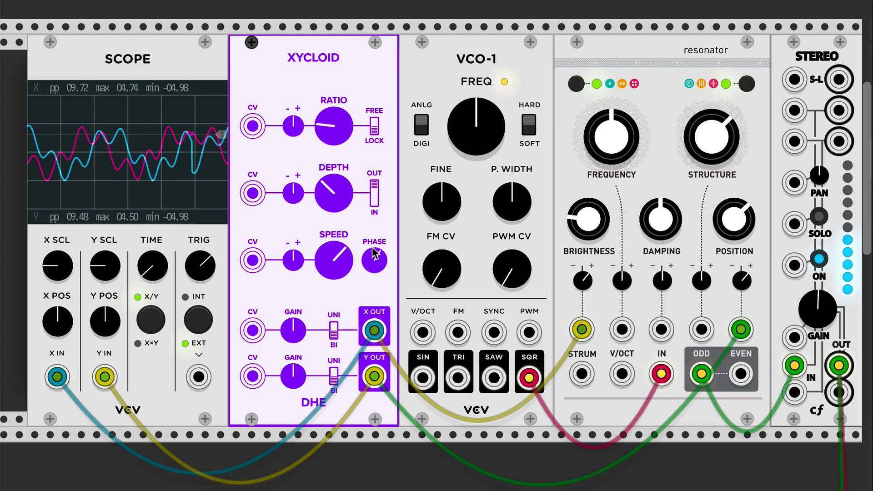
# Lower the Xycloid's ratio slightly, raise the speed, and turn the phase to a little below centre.
pyautogui.moveTo(334, 126); pyautogui.dragTo(334, 124)
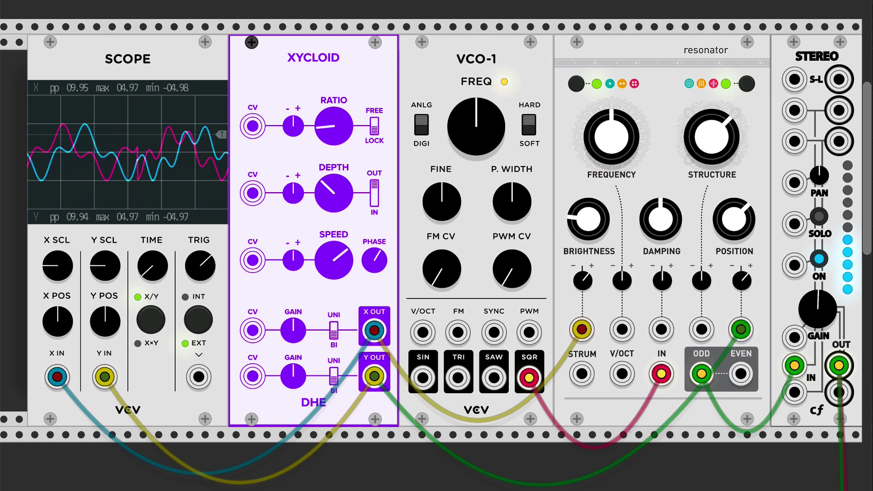
pyautogui.moveTo(334, 260); pyautogui.dragTo(378, 262)
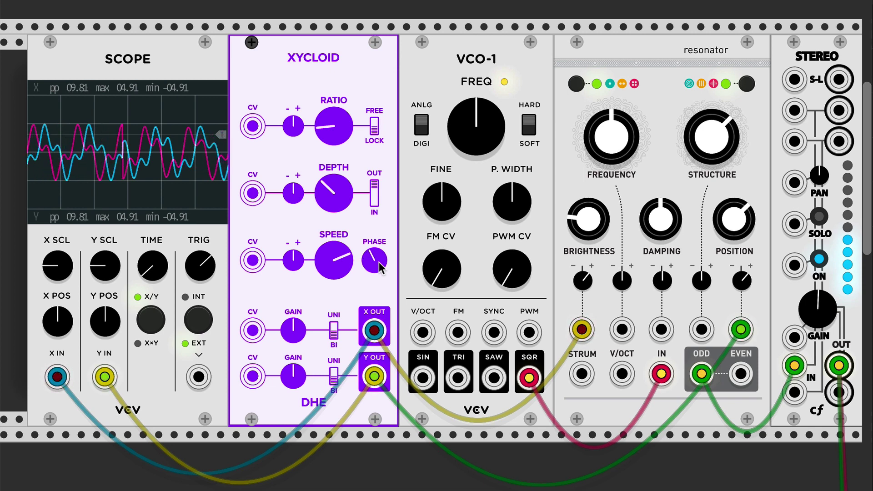
pyautogui.moveTo(378, 262)
pyautogui.mouseDown()
pyautogui.moveTo(379, 249)
pyautogui.moveTo(381, 286)
pyautogui.moveTo(382, 275)
pyautogui.mouseUp()
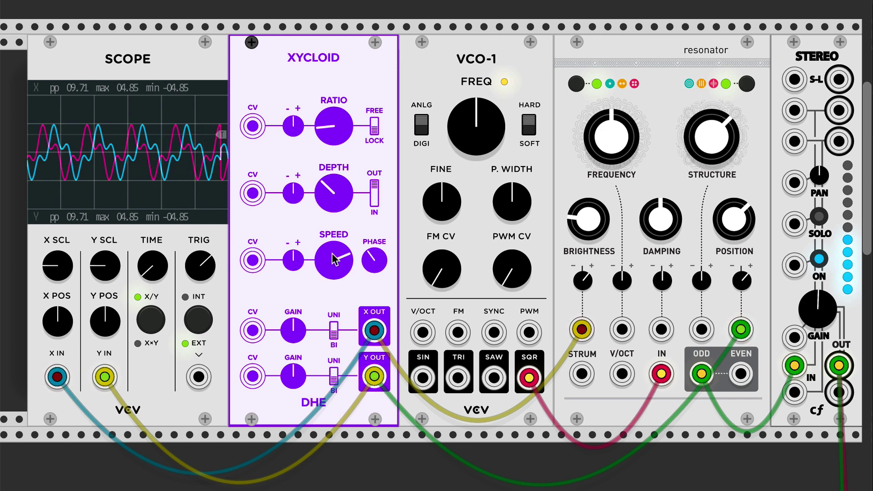
# Turn the Xycloid's speed well below centre to reverse its direction, and vary the phase on both sides of centre.
pyautogui.moveTo(333, 255); pyautogui.dragTo(332, 279)
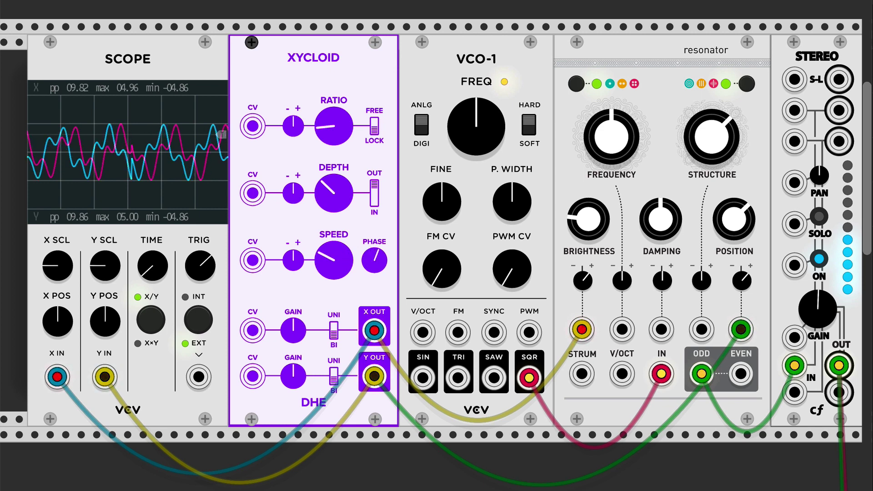
pyautogui.moveTo(374, 260)
pyautogui.mouseDown()
pyautogui.moveTo(375, 250)
pyautogui.moveTo(374, 267)
pyautogui.mouseUp()
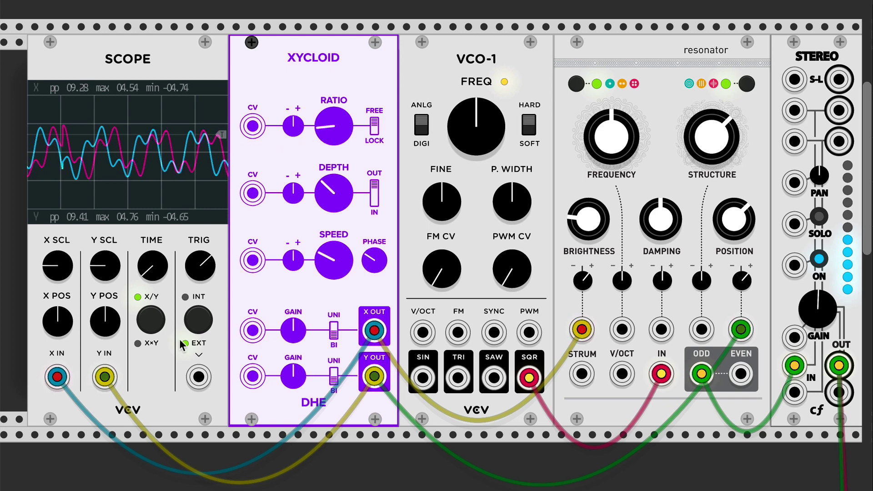
# Unplug the cable from the scope's Y input and sweep the Xycloid's phase above centre and back below it to compare X waveforms.
pyautogui.moveTo(104, 377); pyautogui.dragTo(103, 441)
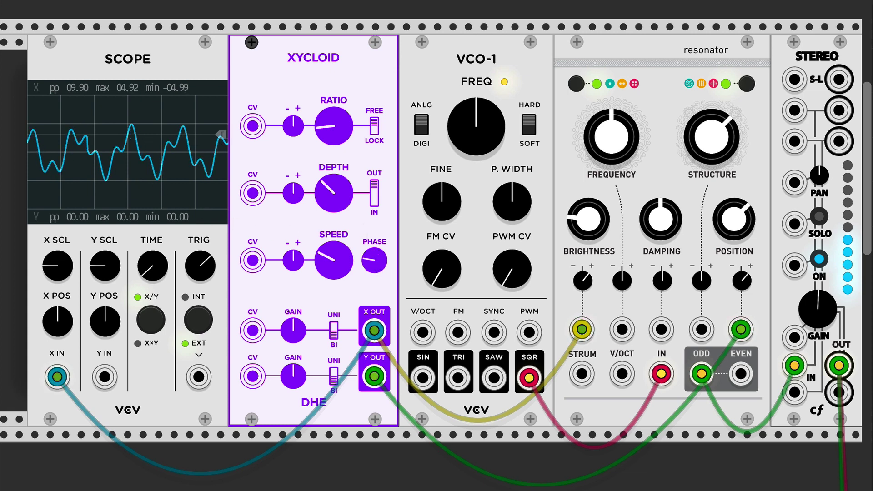
pyautogui.moveTo(375, 260)
pyautogui.mouseDown()
pyautogui.moveTo(374, 245)
pyautogui.moveTo(376, 265)
pyautogui.mouseUp()
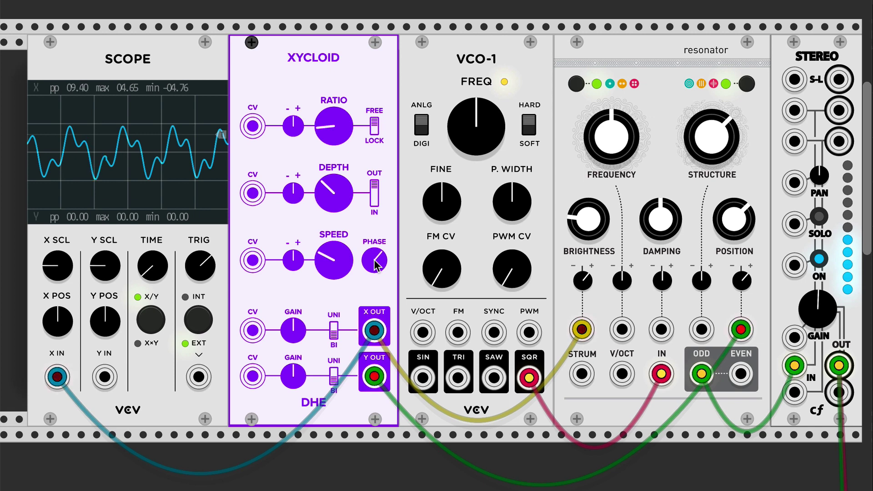
pyautogui.click(374, 126)
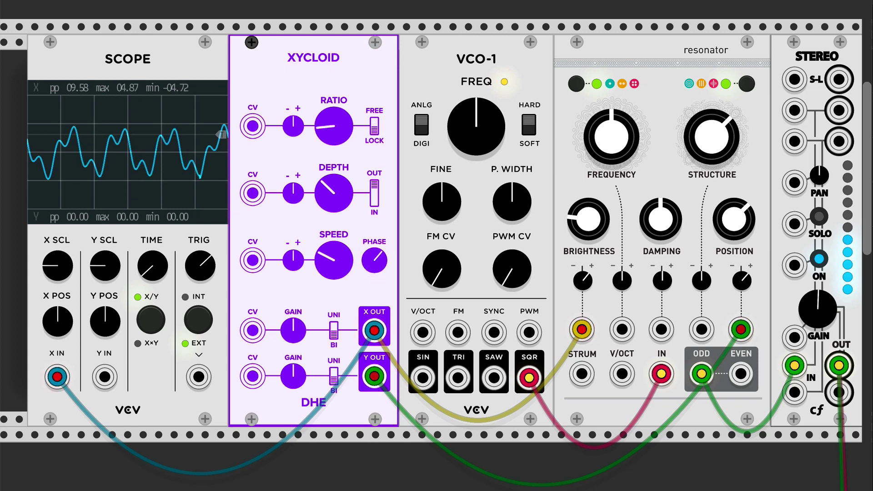
pyautogui.moveTo(374, 264)
pyautogui.mouseDown()
pyautogui.moveTo(374, 256)
pyautogui.moveTo(374, 263)
pyautogui.mouseUp()
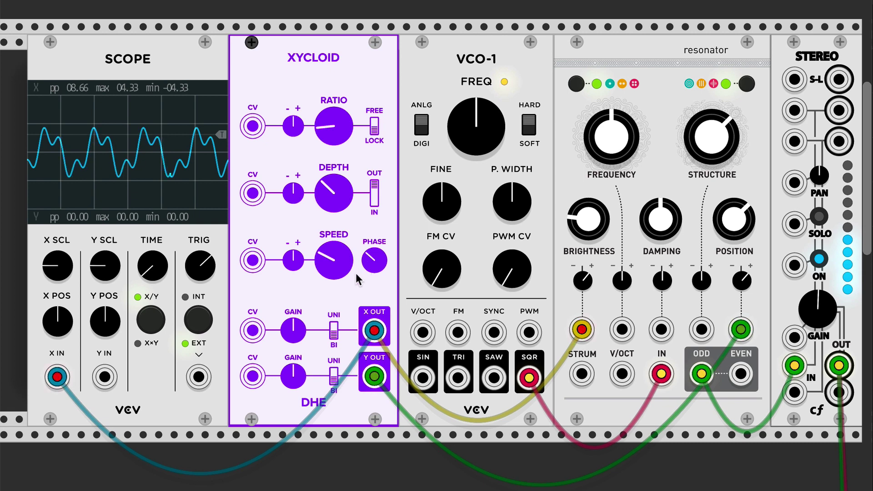
# Turn the Xycloid's speed back above centre and patch its Y output into the scope's Y input again.
pyautogui.moveTo(347, 270); pyautogui.dragTo(347, 238)
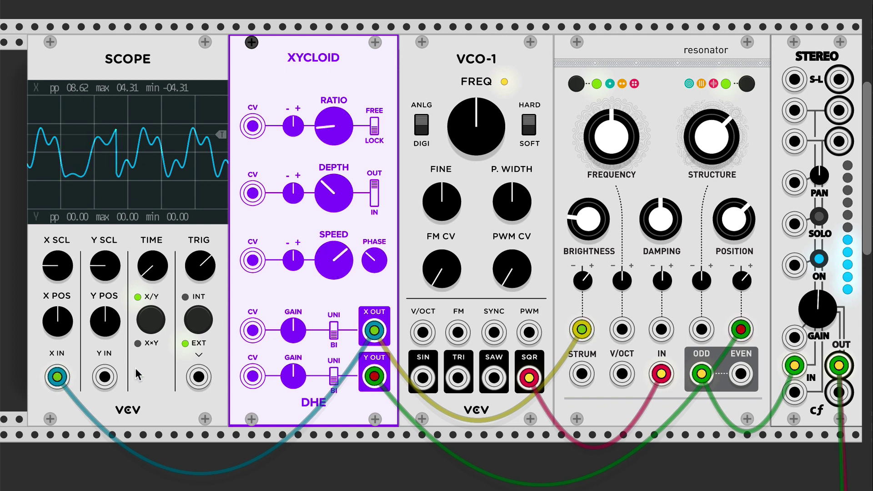
pyautogui.moveTo(107, 379); pyautogui.dragTo(375, 376)
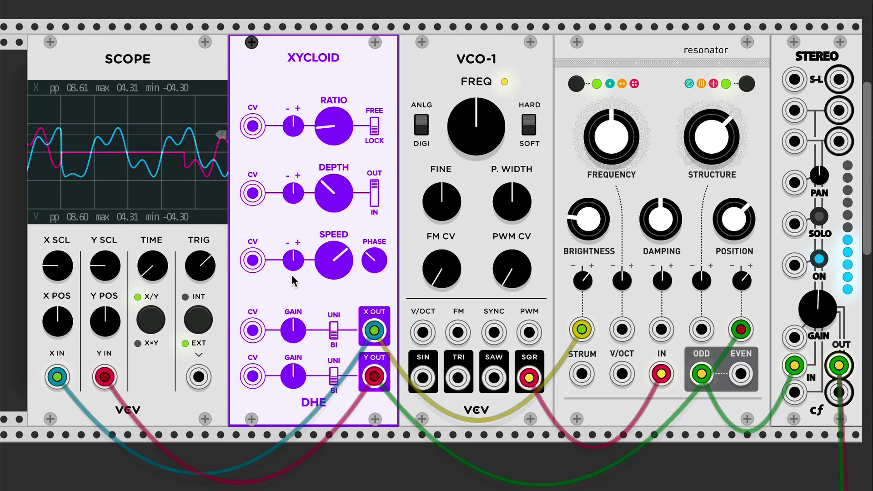